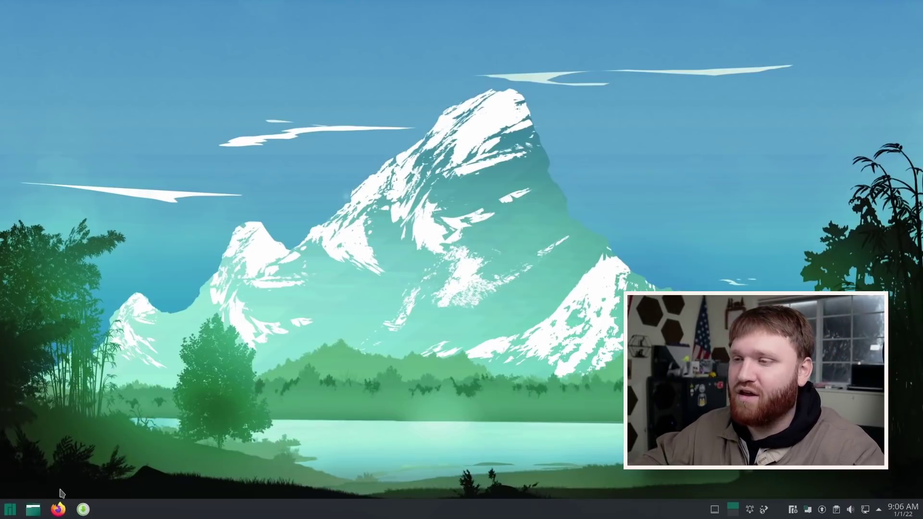
Step: Open Dolphin, then launch Konsole by searching 'term' in the application launcher
{"action": "left_click", "coordinate": [34, 510]}
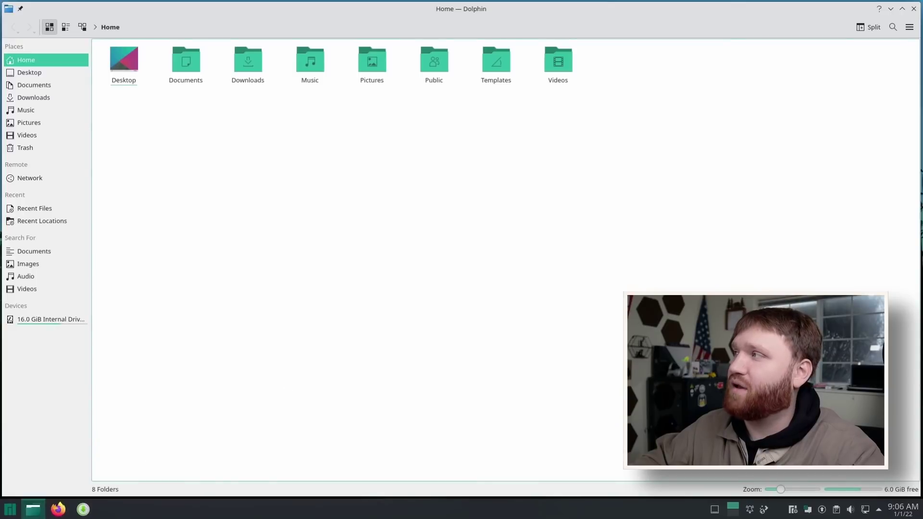
{"action": "left_click", "coordinate": [14, 514]}
{"action": "type", "text": "term"}
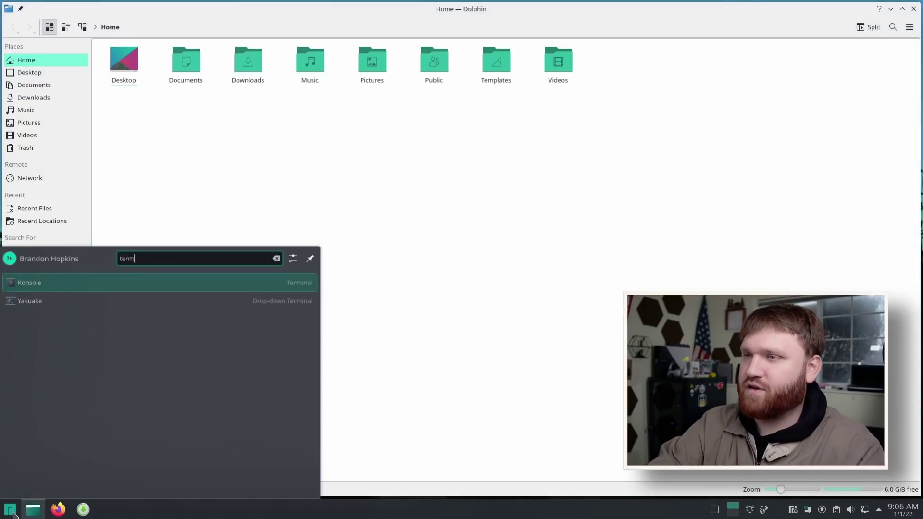
{"action": "key", "text": "Return"}
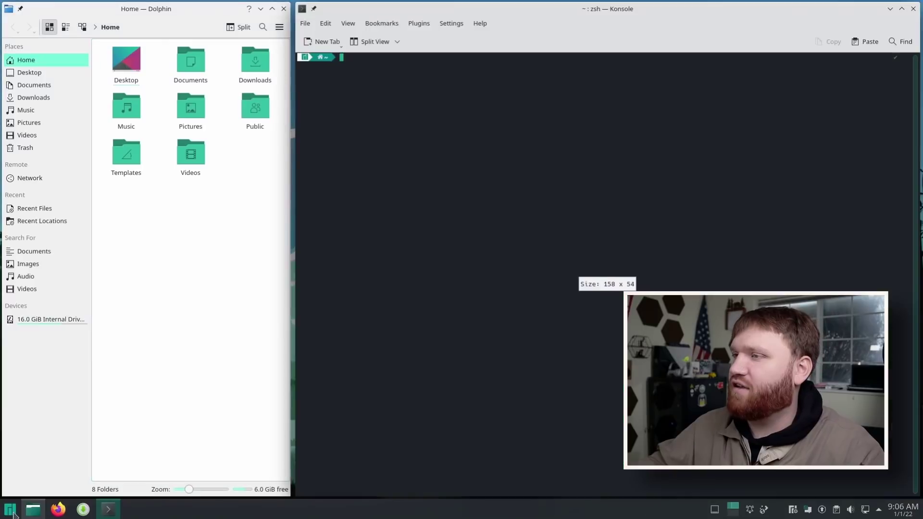
Step: Launch the Kate text editor by searching 'kate' in the launcher
{"action": "left_click", "coordinate": [11, 510]}
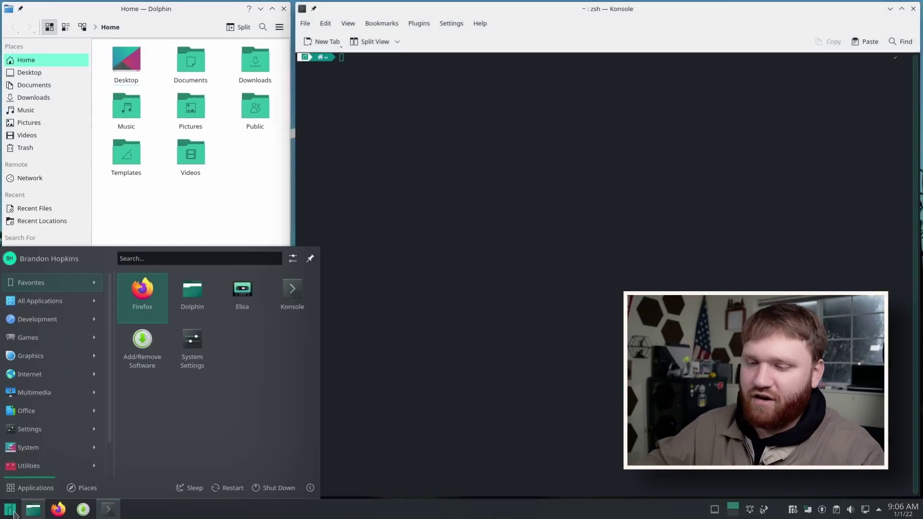
{"action": "type", "text": "kate"}
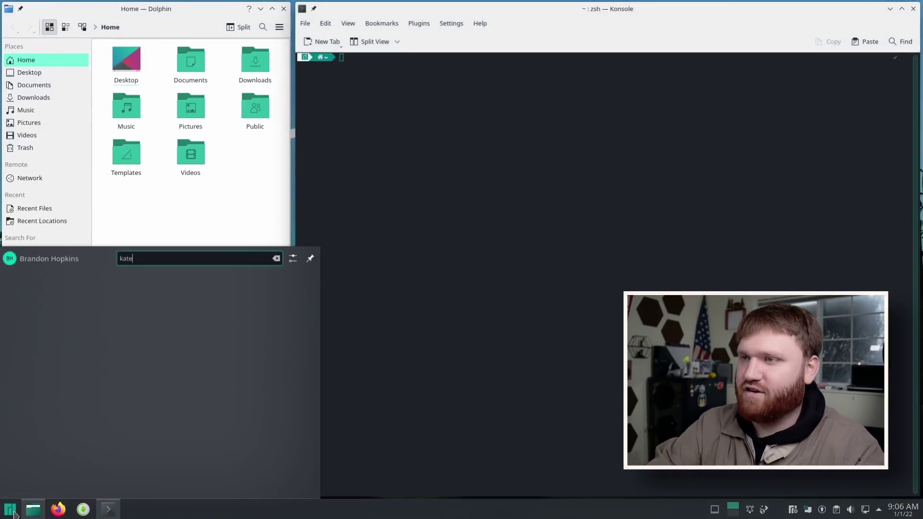
{"action": "key", "text": "Return"}
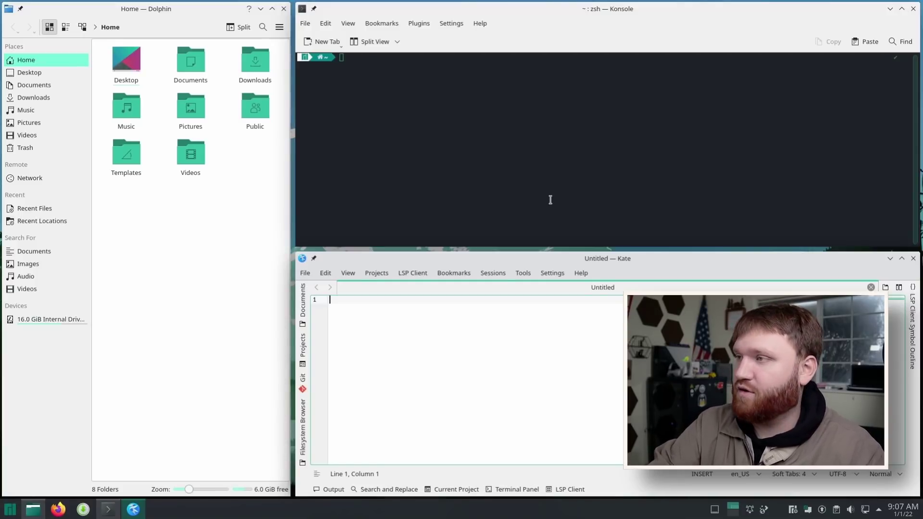
Step: Swap the tiled windows with Meta+Shift+J/K, then resize Kate's column with Meta+Ctrl+H/L
{"action": "key", "text": "super+shift+j"}
{"action": "key", "text": "super+shift+k"}
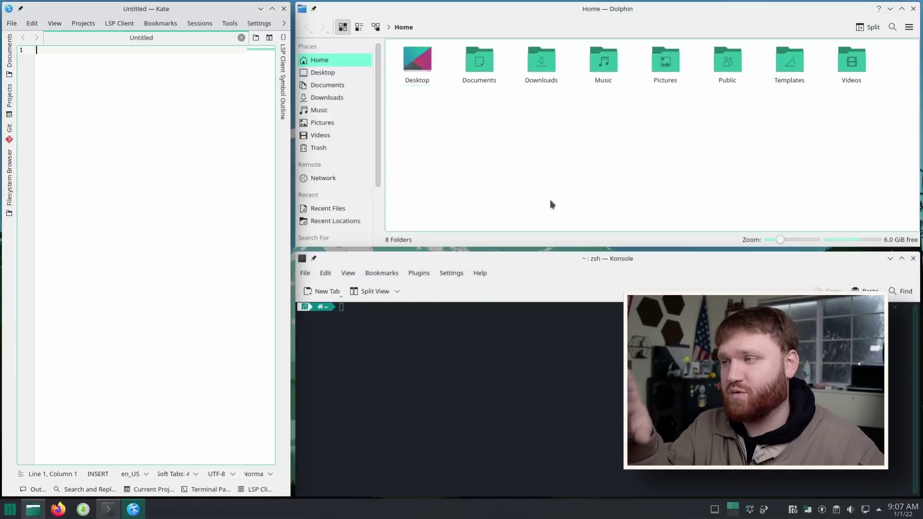
{"action": "key", "text": "super+ctrl+h"}
{"action": "key", "text": "super+ctrl+h"}
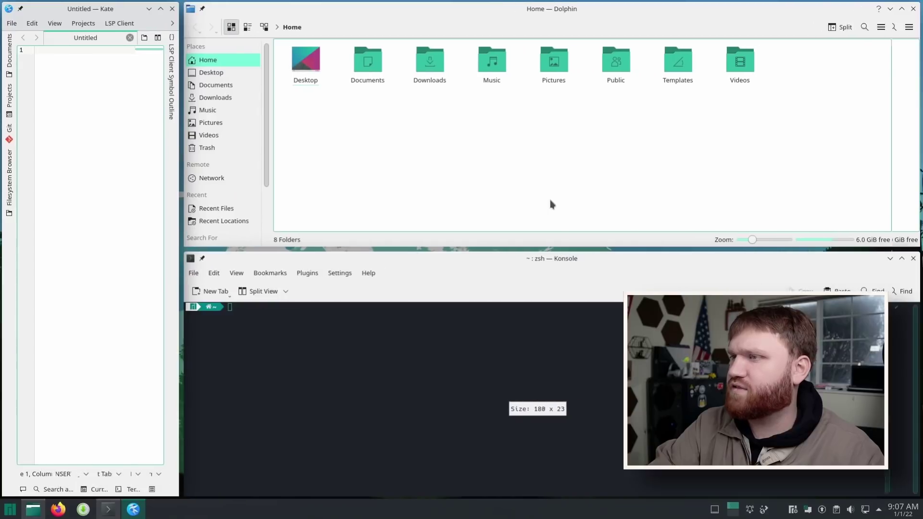
{"action": "key", "text": "super+ctrl+h"}
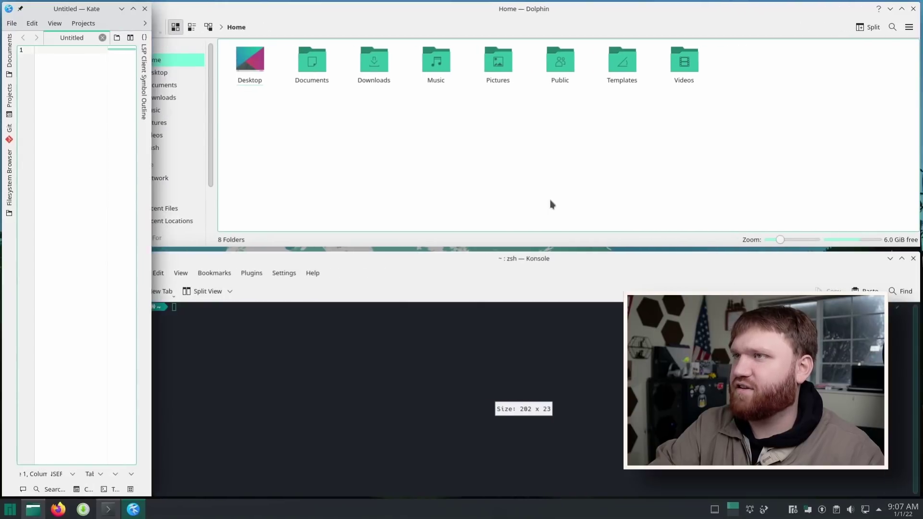
{"action": "key", "text": "super+ctrl+l"}
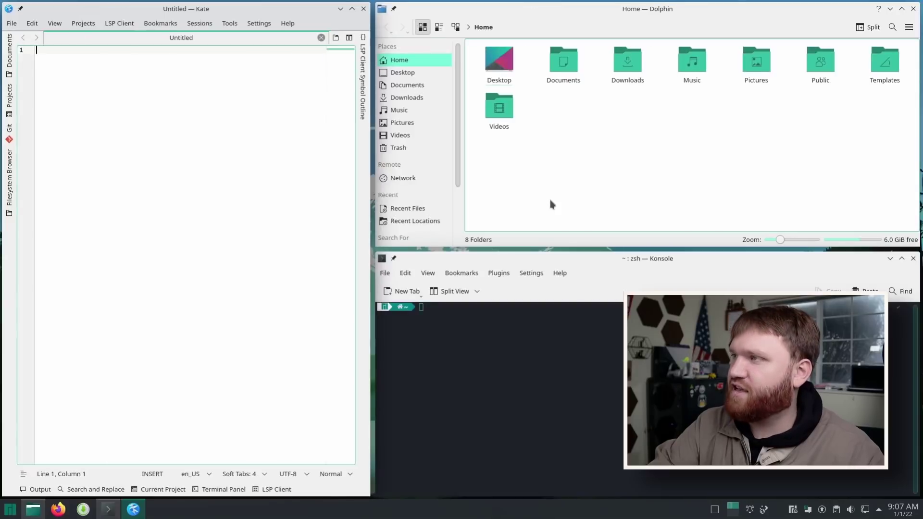
{"action": "key", "text": "super+ctrl+l"}
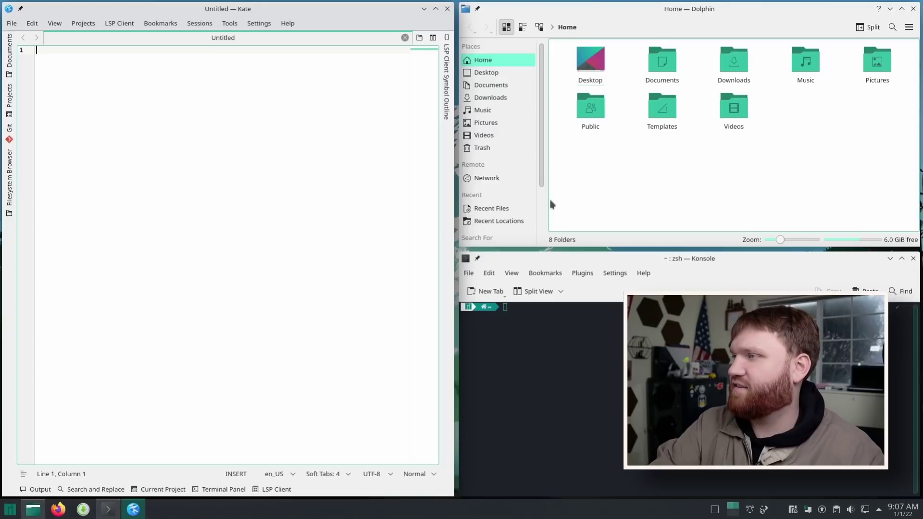
Step: Close the Kate, Konsole and Dolphin windows
{"action": "left_click", "coordinate": [372, 114]}
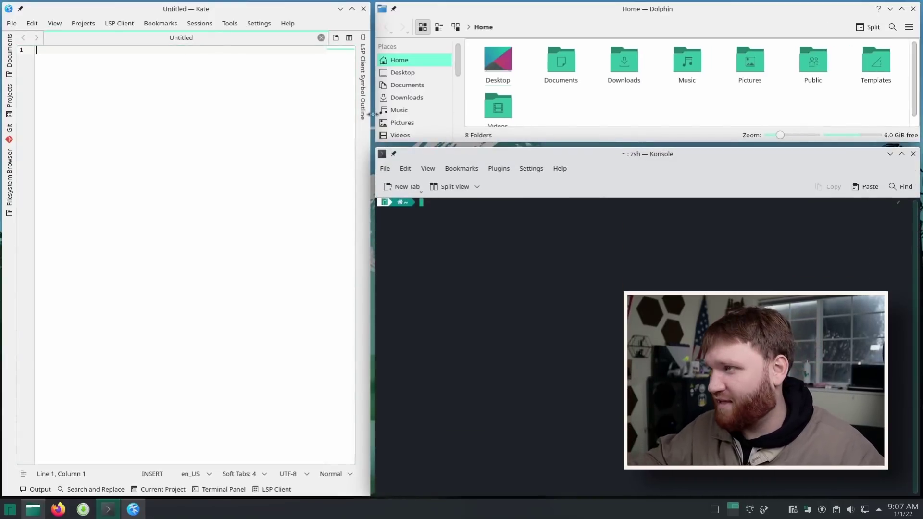
{"action": "left_click", "coordinate": [363, 9]}
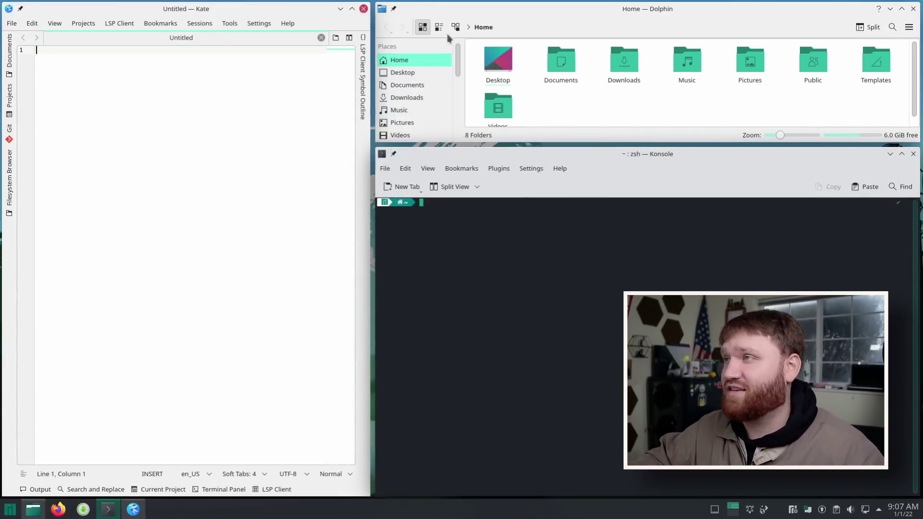
{"action": "left_click", "coordinate": [914, 9]}
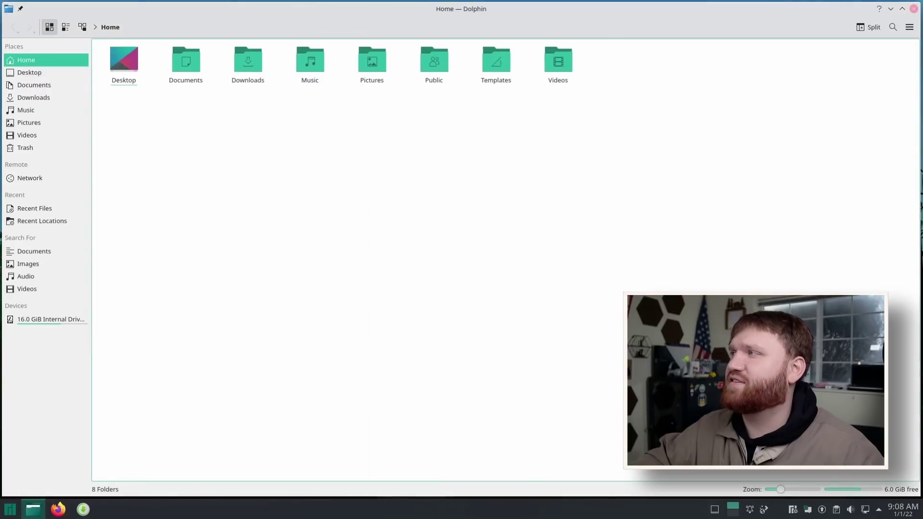
{"action": "left_click", "coordinate": [913, 9]}
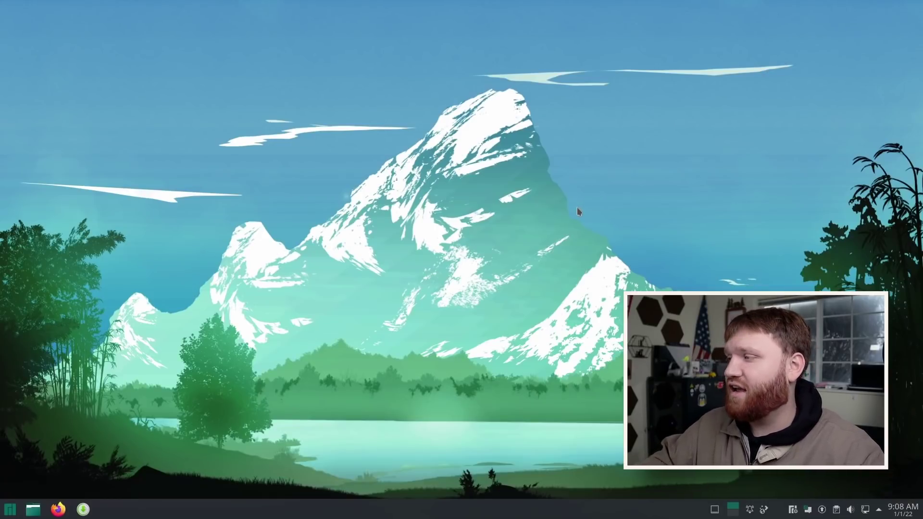
Step: Launch Firefox, unmaximize it with Meta+Page Up and nudge the window down-right
{"action": "left_click", "coordinate": [58, 509]}
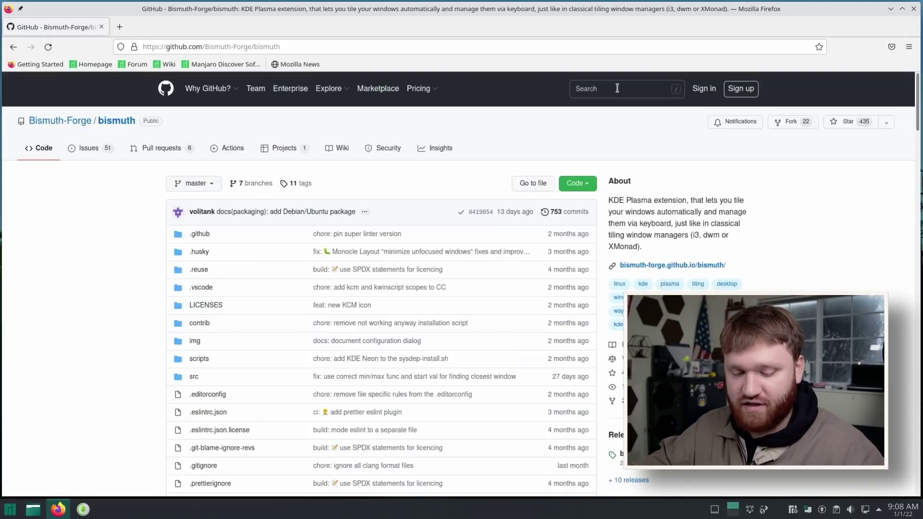
{"action": "key", "text": "super+Page_Up"}
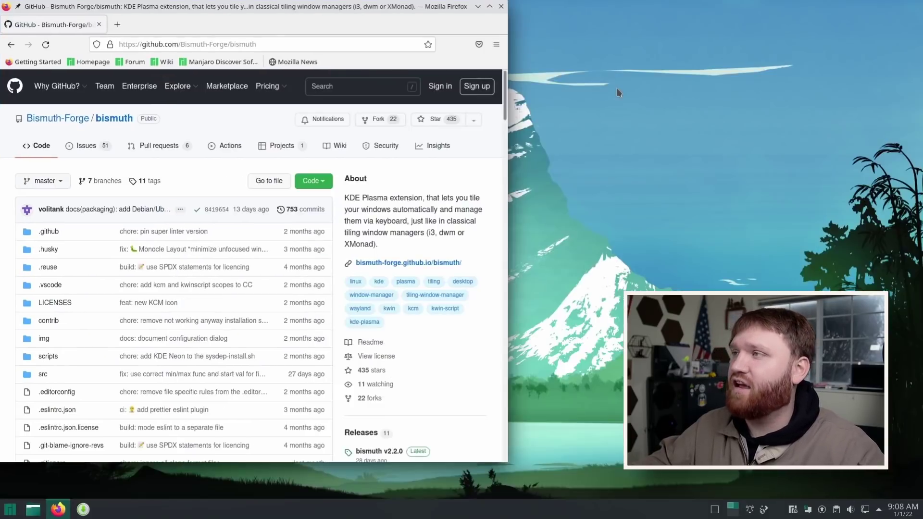
{"action": "left_click_drag", "start_coordinate": [297, 13], "coordinate": [316, 27]}
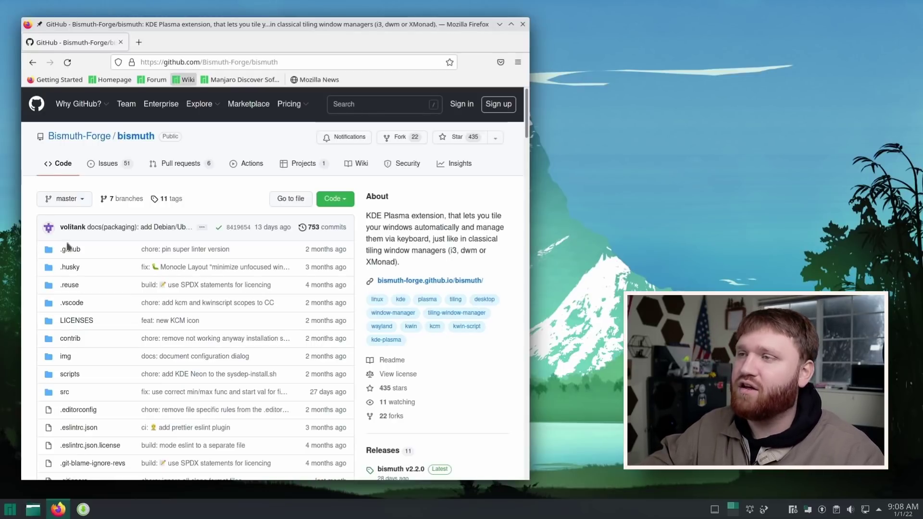
Step: Scroll the Bismuth GitHub README through its install options to the Tweaks section
{"action": "scroll", "coordinate": [280, 220], "scroll_direction": "down", "scroll_amount": 10}
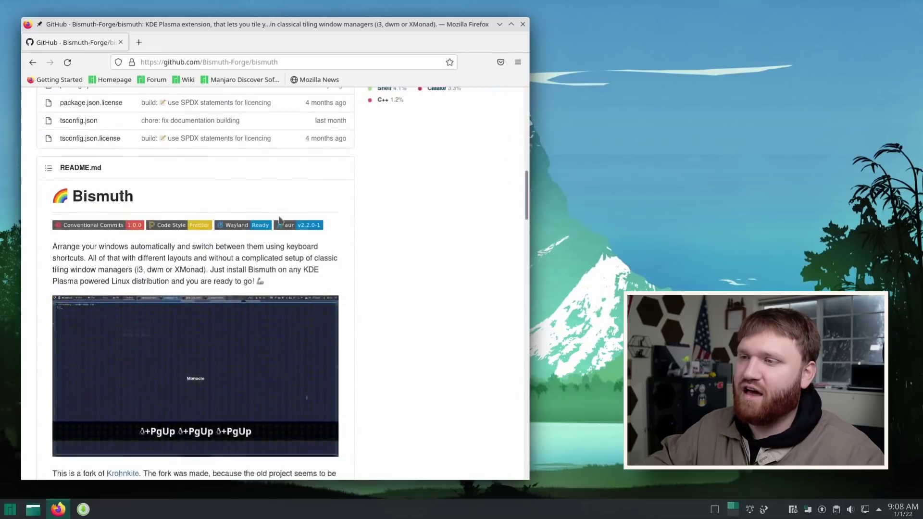
{"action": "scroll", "coordinate": [279, 219], "scroll_direction": "down", "scroll_amount": 10}
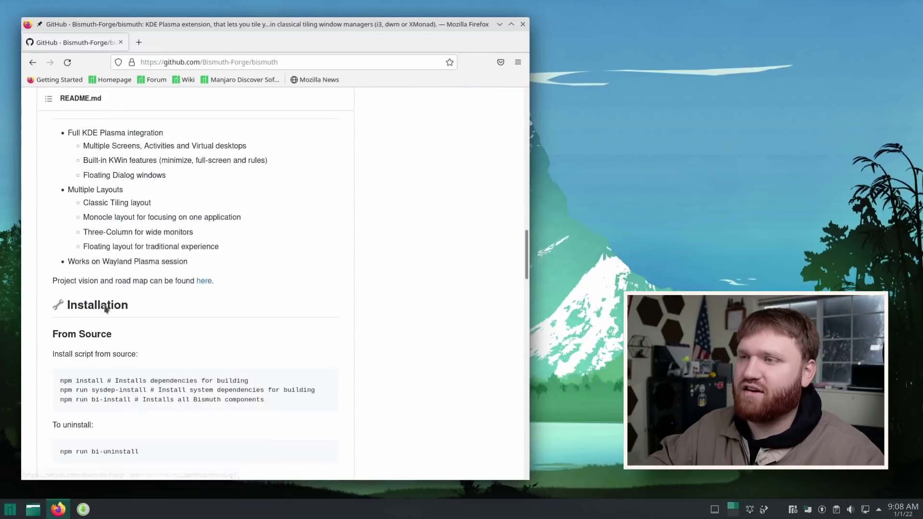
{"action": "scroll", "coordinate": [106, 308], "scroll_direction": "down", "scroll_amount": 5}
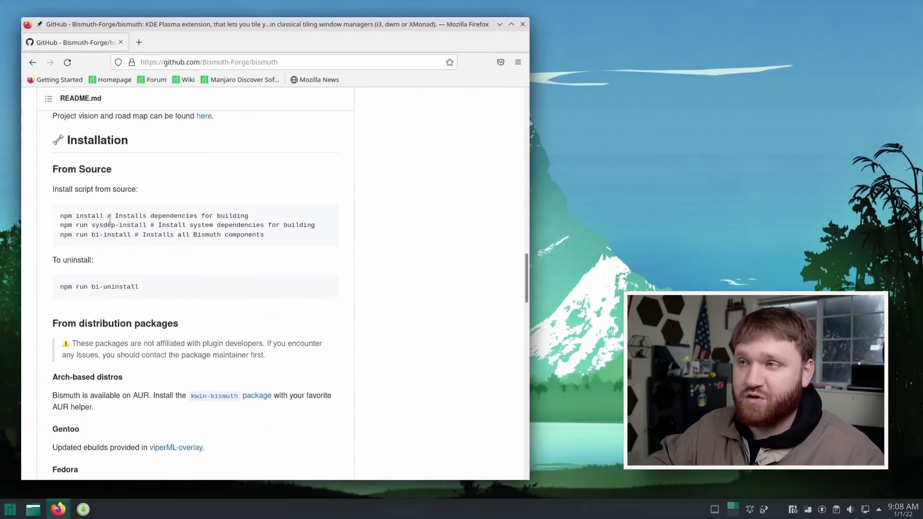
{"action": "scroll", "coordinate": [130, 246], "scroll_direction": "down", "scroll_amount": 8}
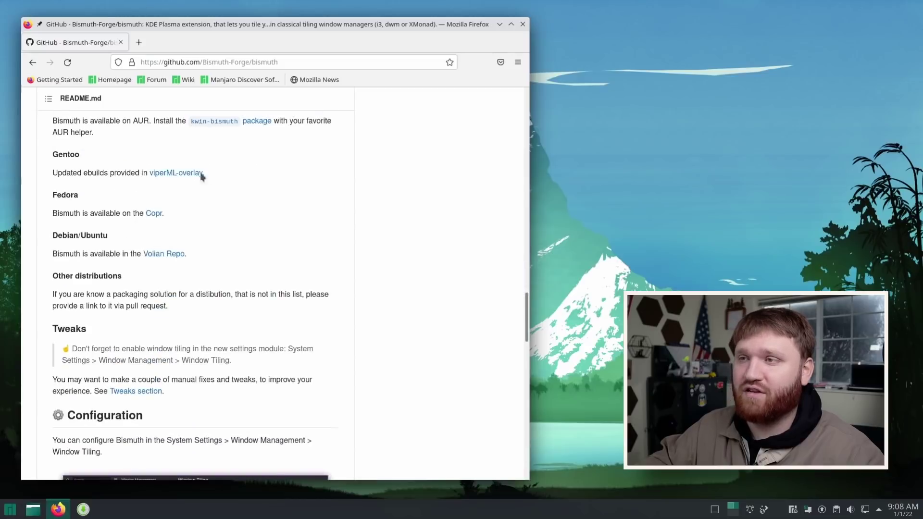
{"action": "scroll", "coordinate": [197, 163], "scroll_direction": "up", "scroll_amount": 2}
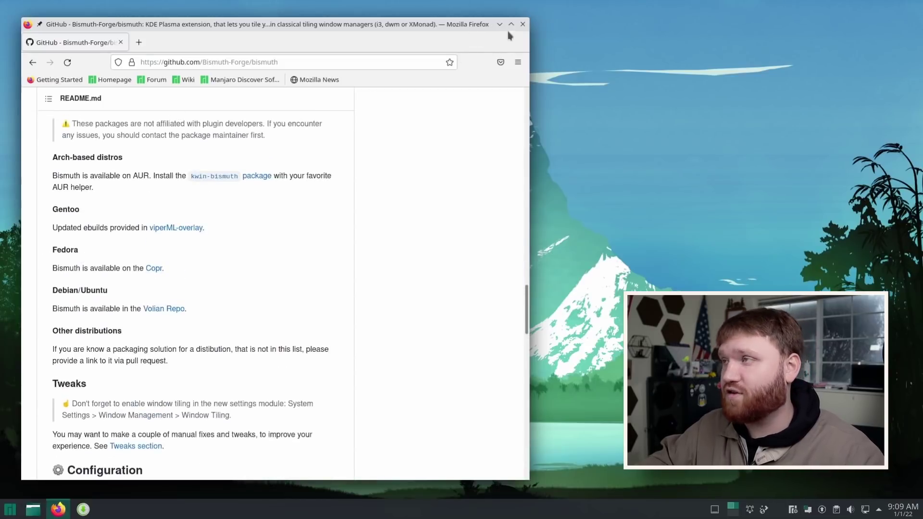
Step: Close Firefox, launch System Settings via 'set', float it with Meta+Shift+F, and open Window Management
{"action": "left_click", "coordinate": [523, 24]}
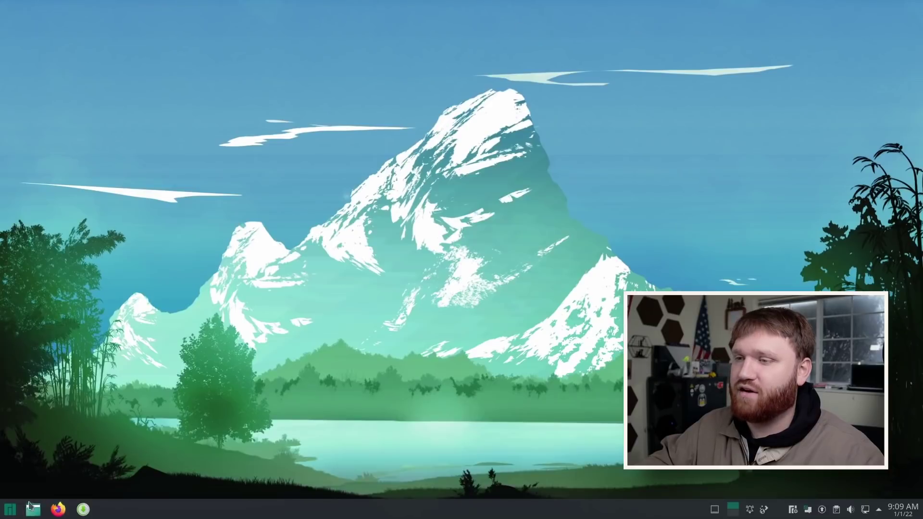
{"action": "left_click", "coordinate": [17, 510]}
{"action": "type", "text": "se"}
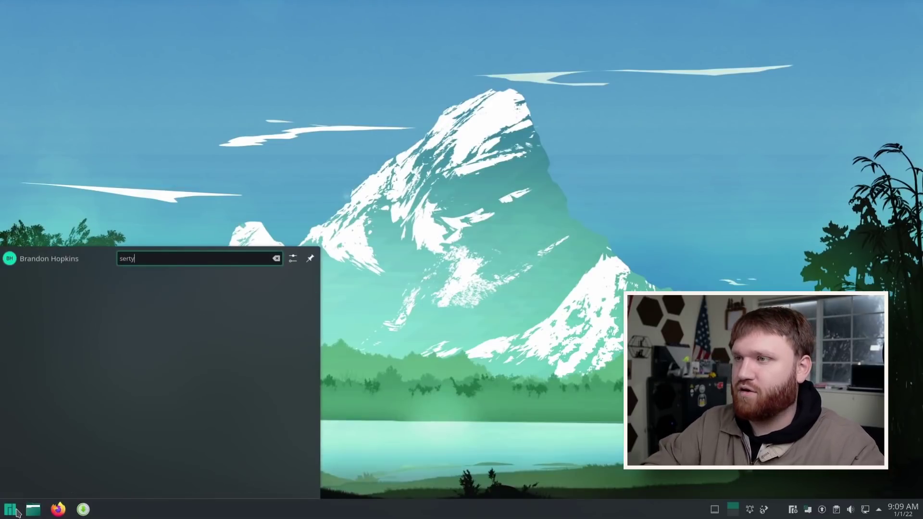
{"action": "type", "text": "t"}
{"action": "key", "text": "Return"}
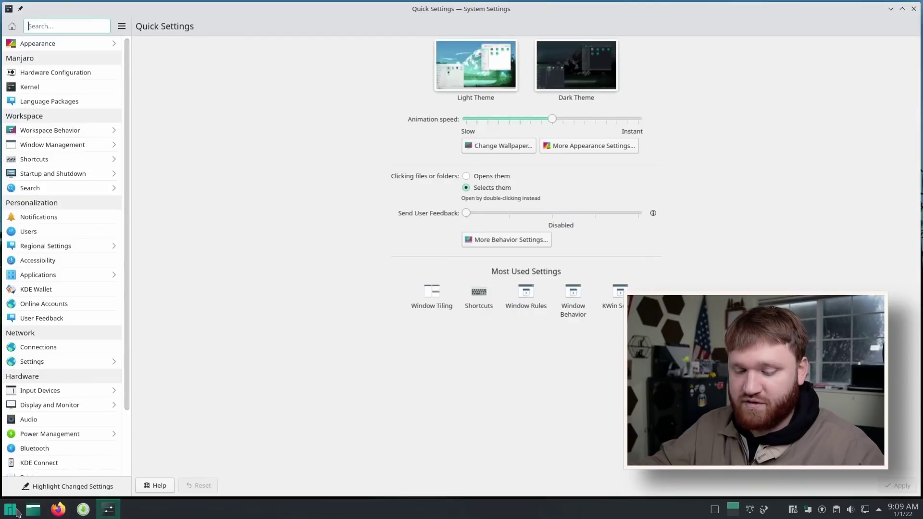
{"action": "key", "text": "super+shift+f"}
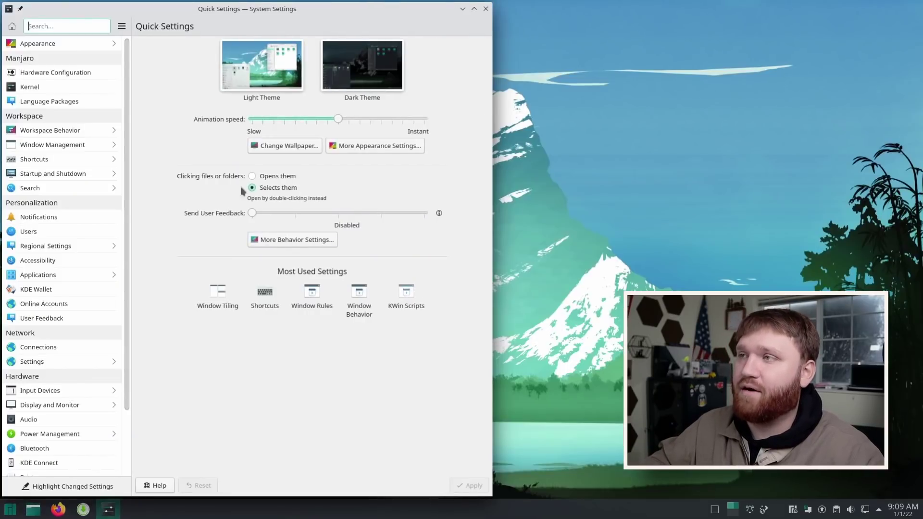
{"action": "left_click", "coordinate": [57, 143]}
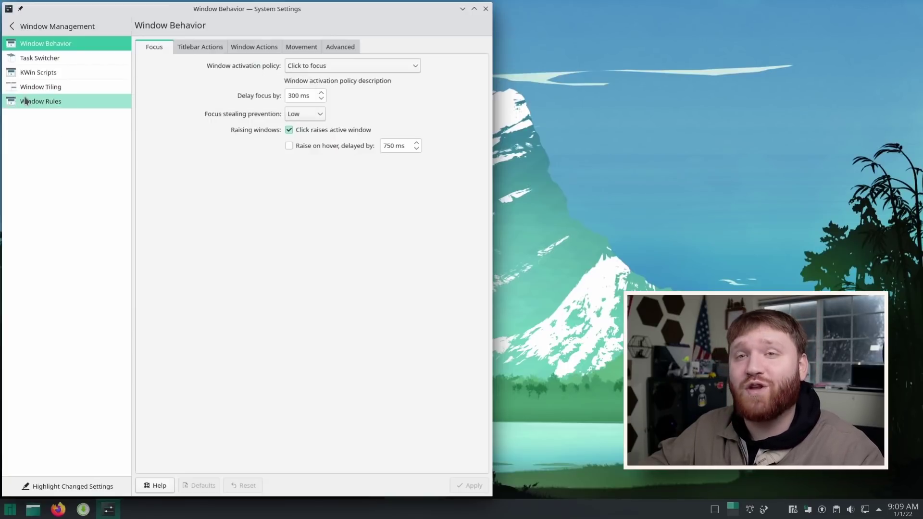
{"action": "left_click", "coordinate": [55, 91]}
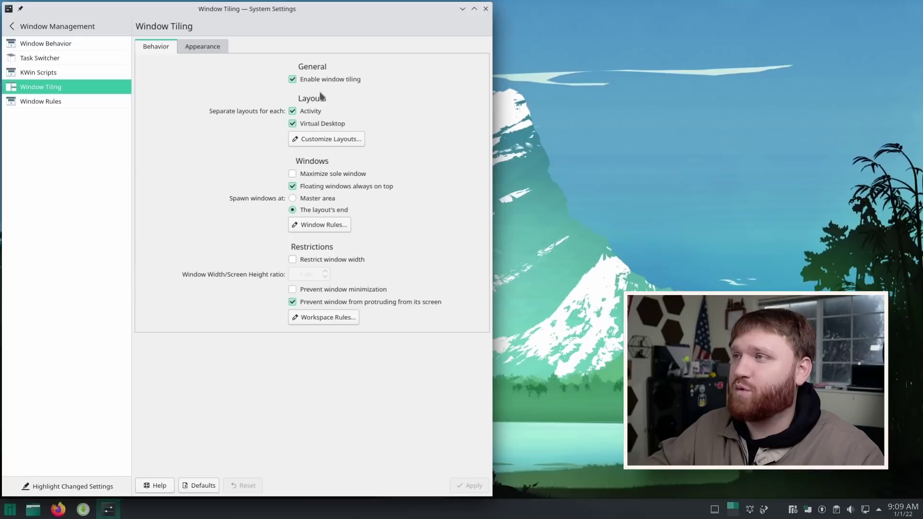
{"action": "left_click", "coordinate": [349, 80]}
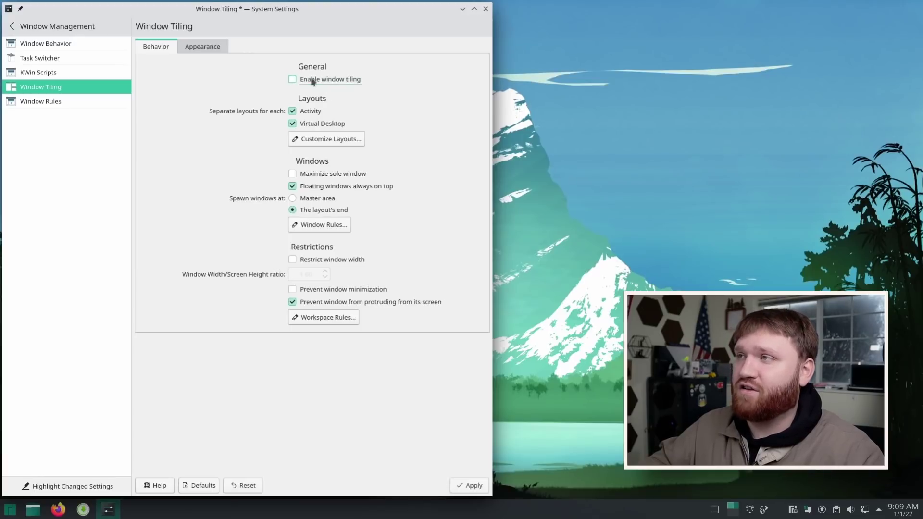
{"action": "left_click", "coordinate": [292, 79]}
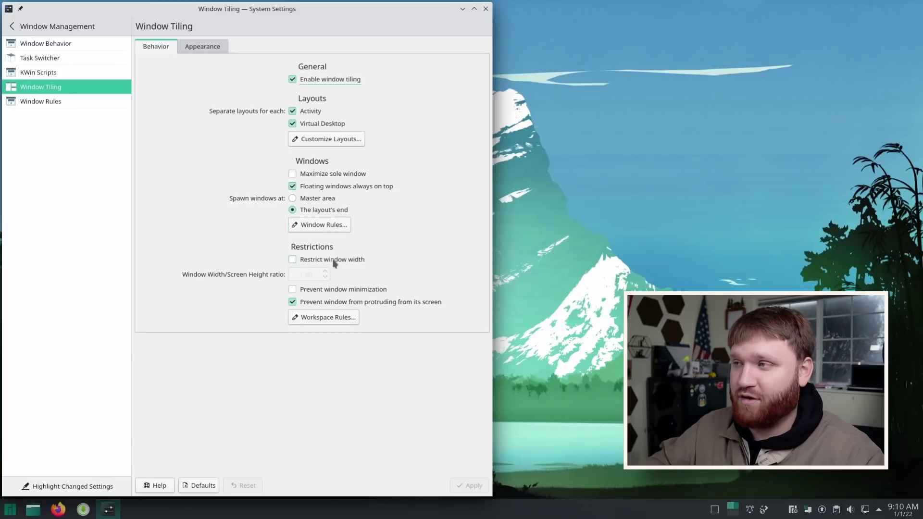
{"action": "left_click", "coordinate": [331, 224]}
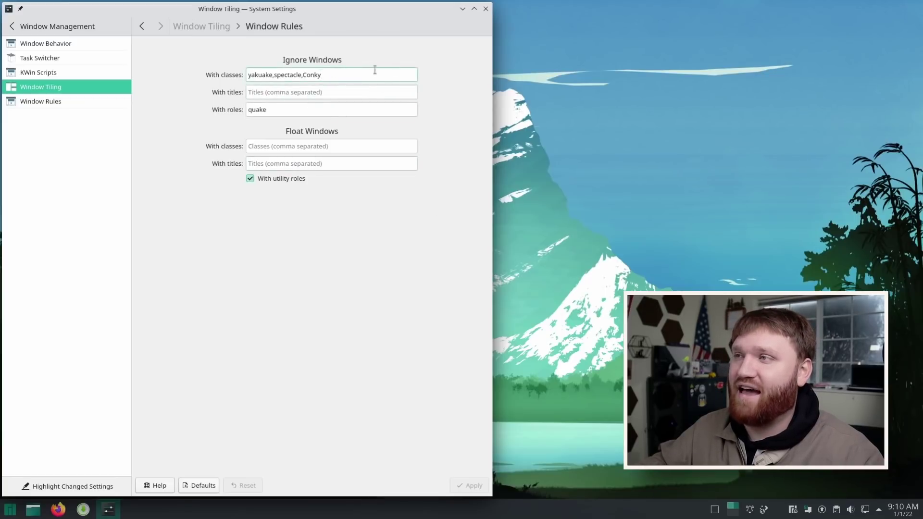
Step: Review the Window Tiling Appearance gaps (5 px outer, 10 px inner), then return to the top categories
{"action": "left_click", "coordinate": [143, 27]}
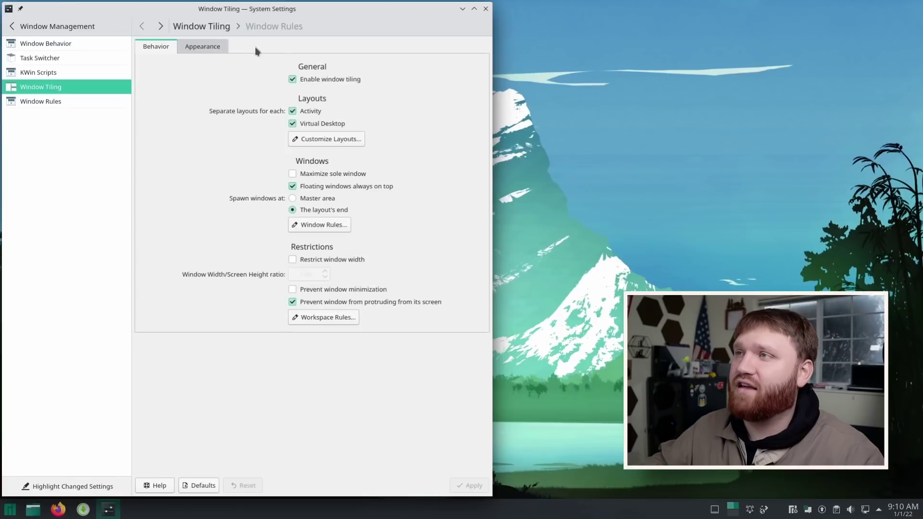
{"action": "left_click", "coordinate": [215, 49]}
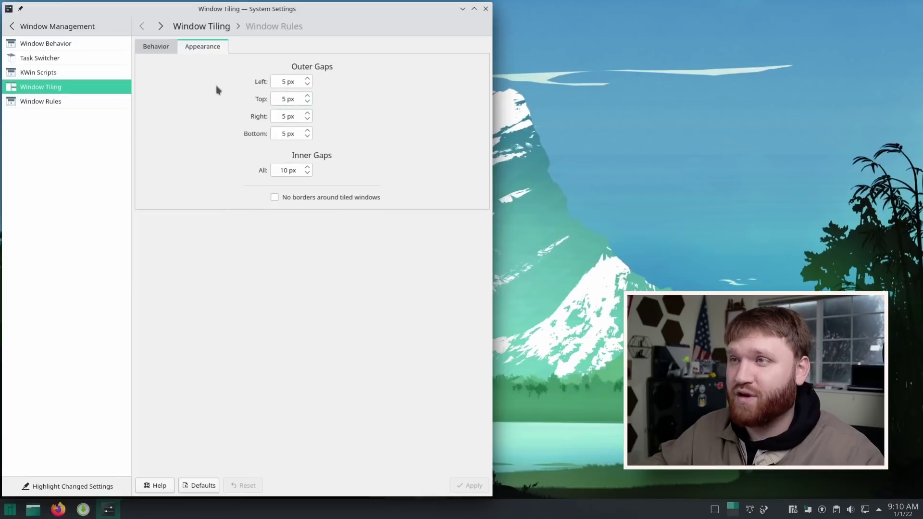
{"action": "left_click", "coordinate": [12, 27]}
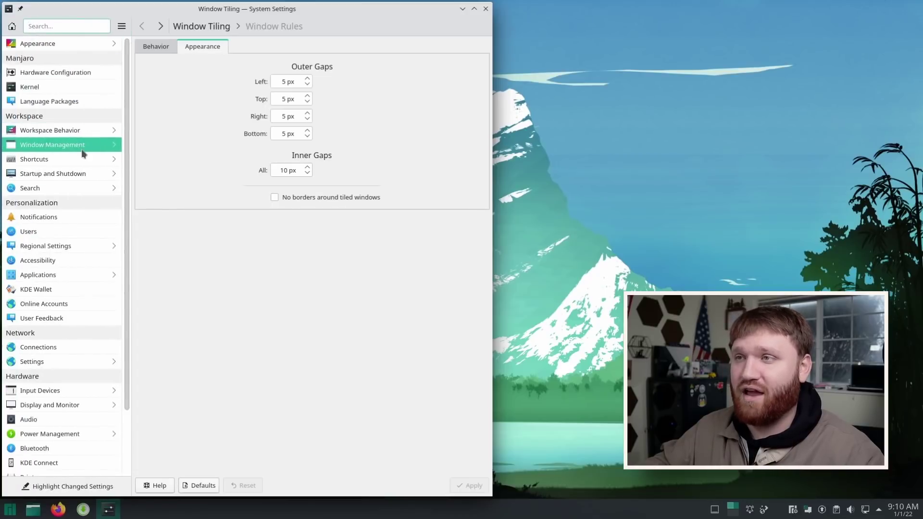
Step: Review KWin's Bismuth shortcuts, such as Meta+T for Toggle Tile Layout and Meta+M for Monocle
{"action": "left_click", "coordinate": [29, 160]}
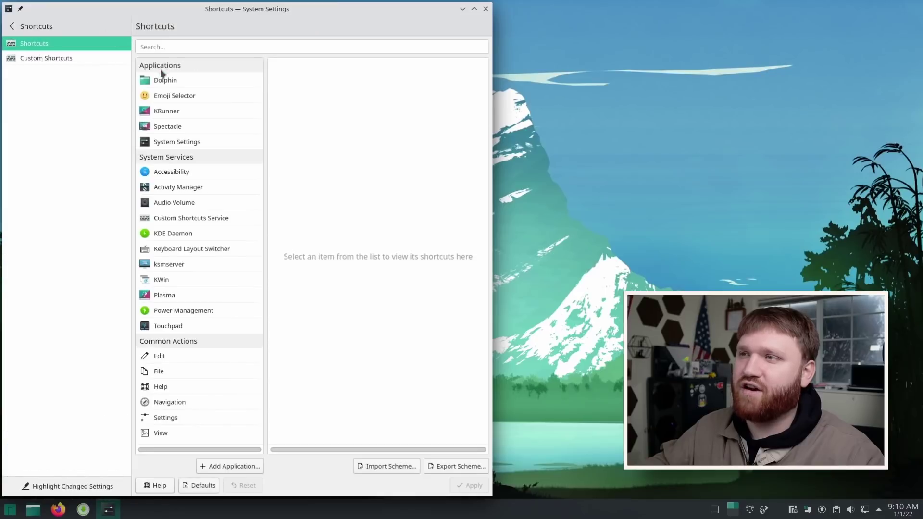
{"action": "left_click", "coordinate": [161, 278]}
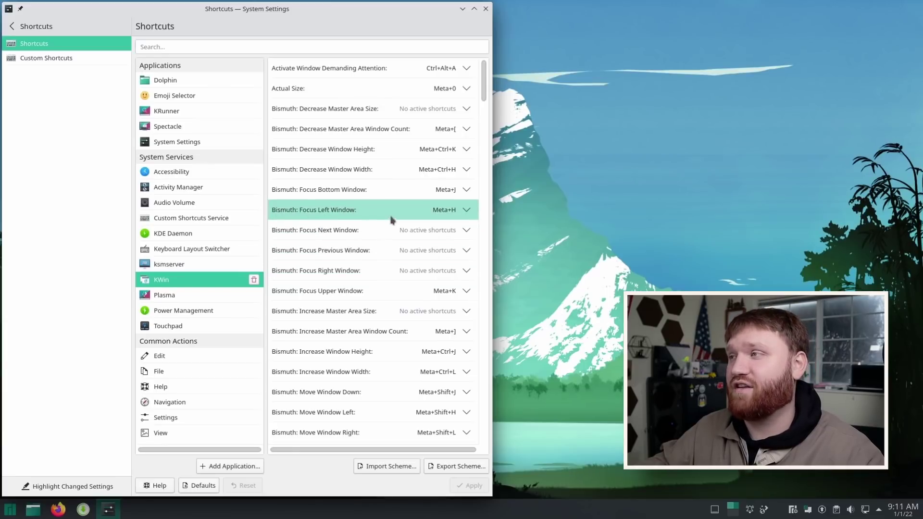
{"action": "scroll", "coordinate": [437, 215], "scroll_direction": "down", "scroll_amount": 1}
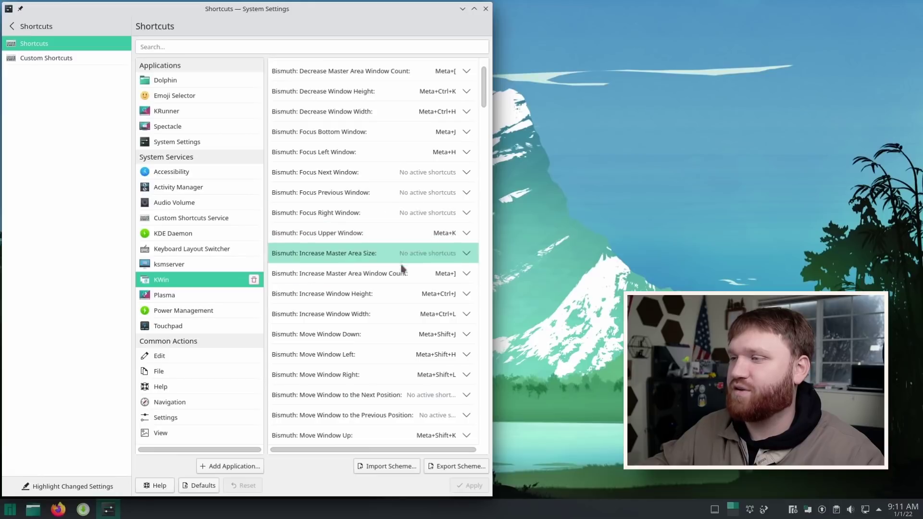
{"action": "scroll", "coordinate": [407, 307], "scroll_direction": "down", "scroll_amount": 5}
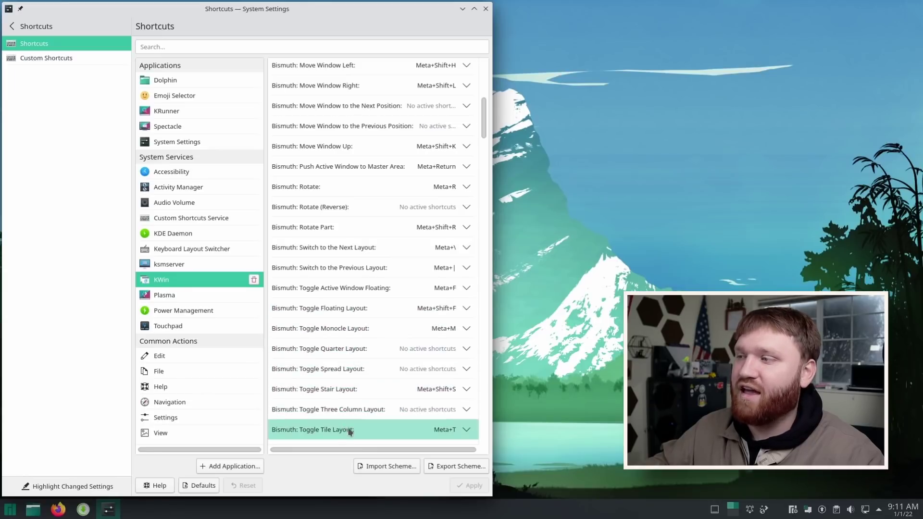
{"action": "scroll", "coordinate": [337, 432], "scroll_direction": "down", "scroll_amount": 1}
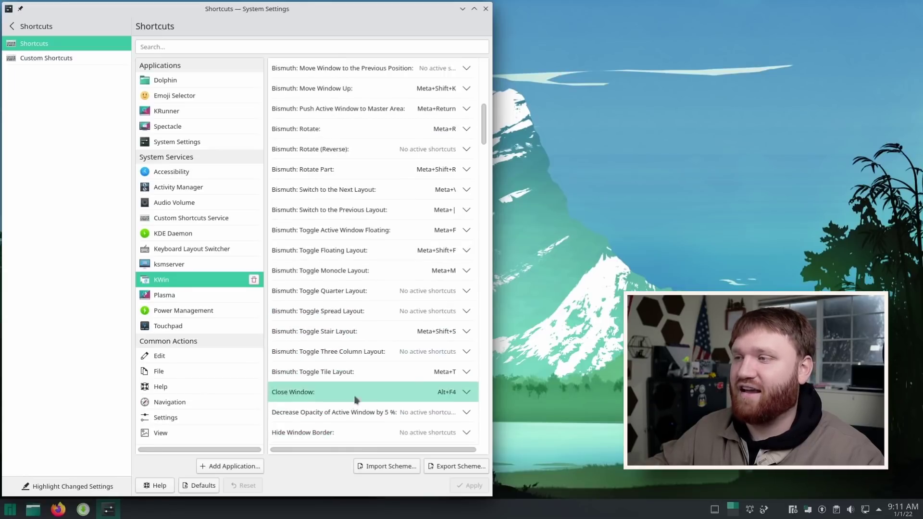
{"action": "scroll", "coordinate": [329, 295], "scroll_direction": "up", "scroll_amount": 6}
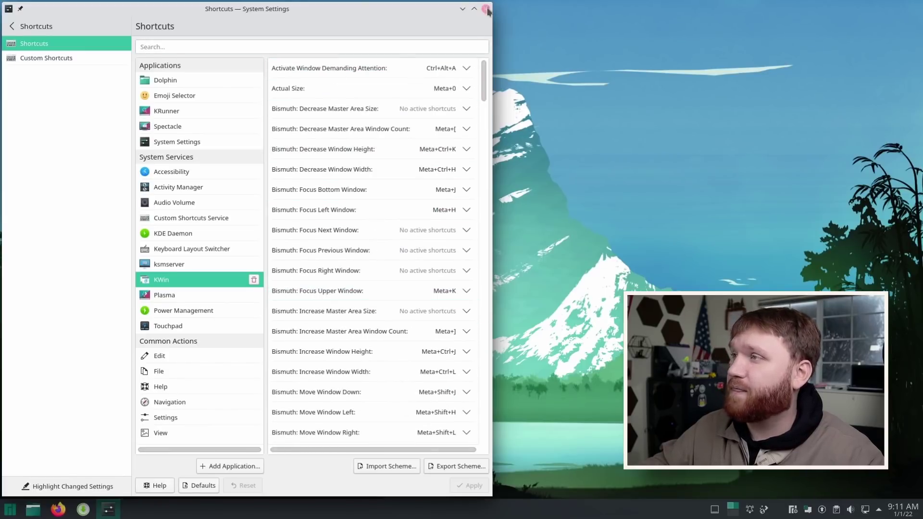
Step: Close the System Settings window
{"action": "left_click", "coordinate": [485, 9]}
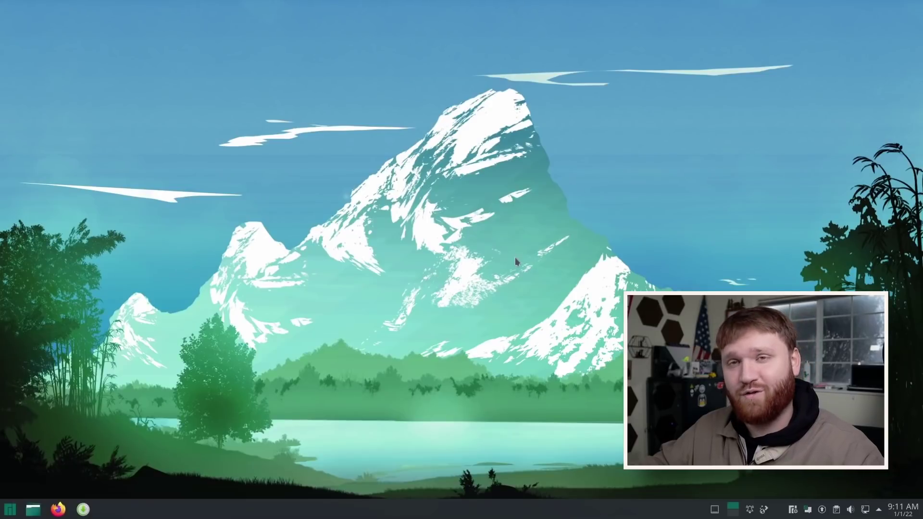